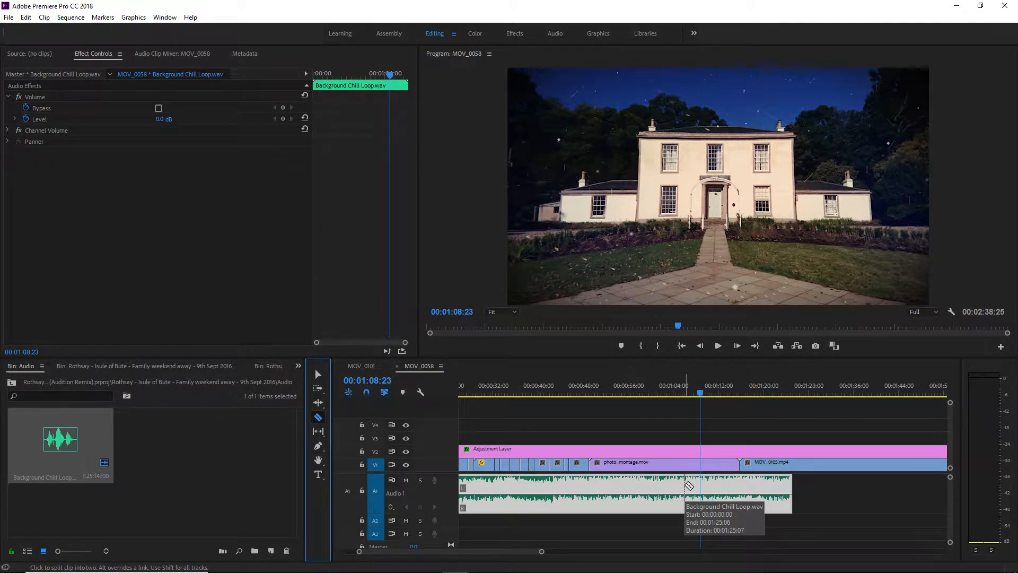
click(685, 485)
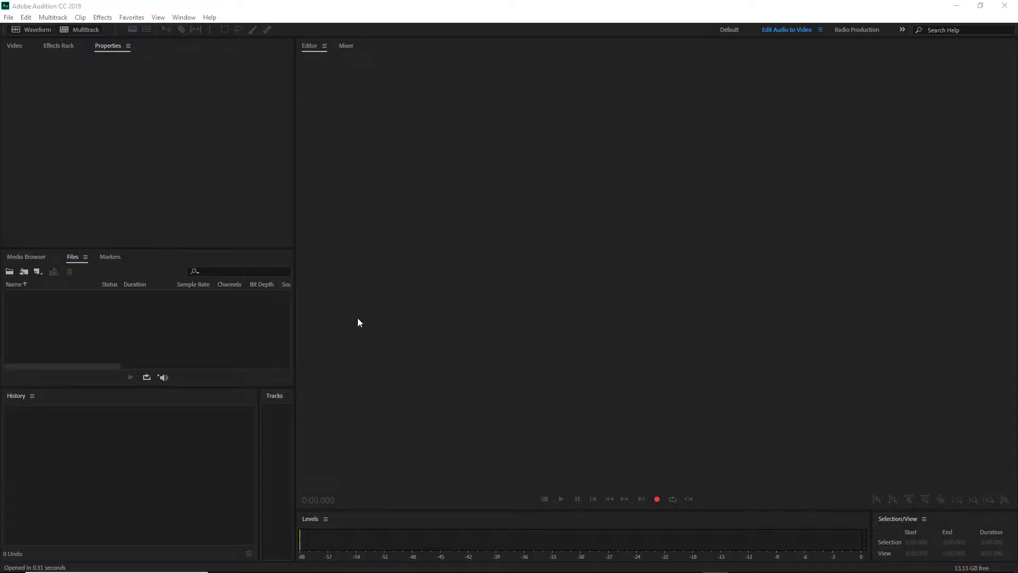
- Import the audio file Background Chill Loop.wav from the Audio folder into Adobe Audition
click(9, 17)
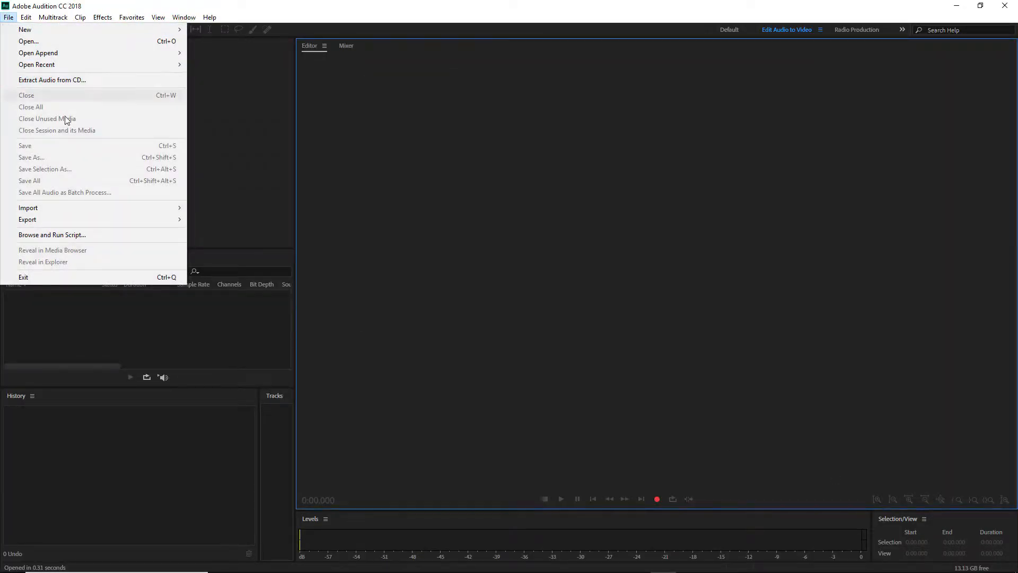
mouse_move(103, 211)
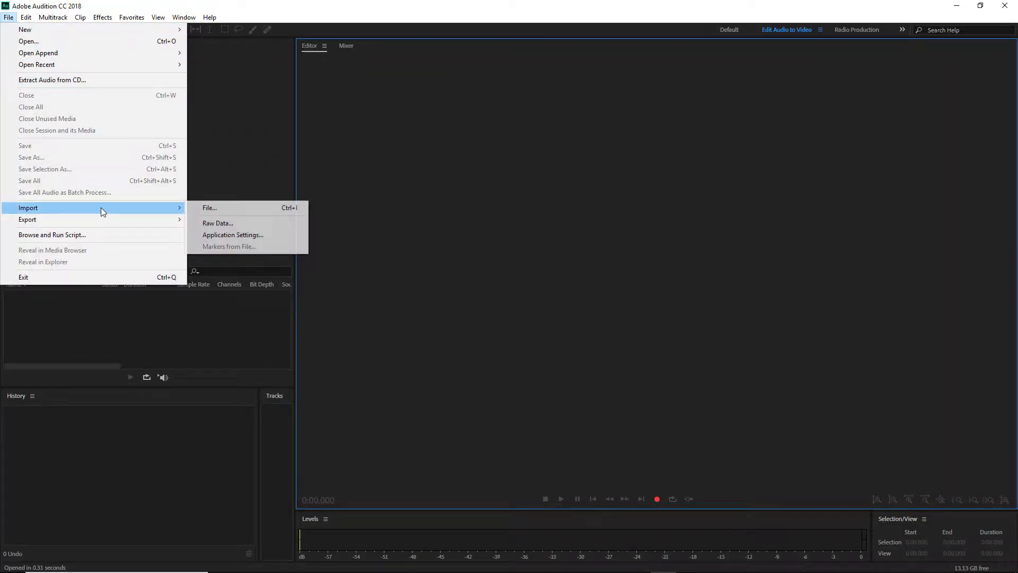
click(236, 211)
click(146, 97)
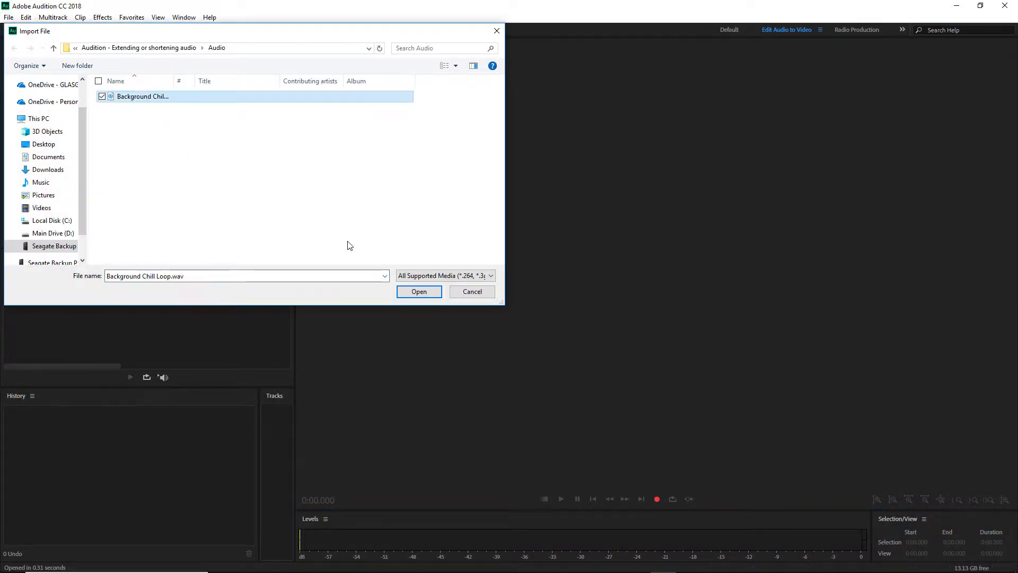
click(402, 292)
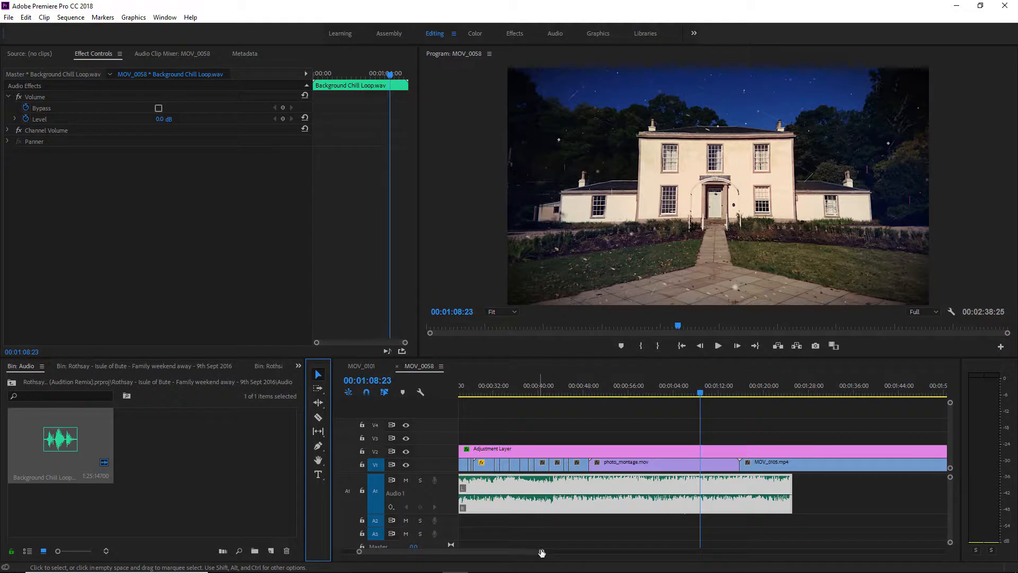
- Switch to Premiere Pro and send the Background Chill Loop.wav clip on track A1 to Adobe Audition for editing
drag(541, 552, 587, 552)
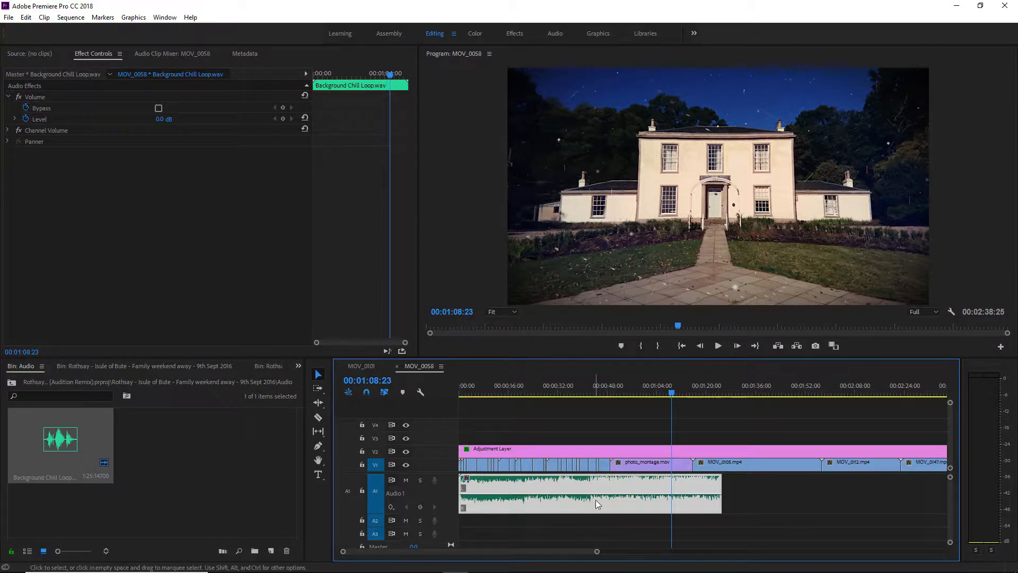
right_click(607, 485)
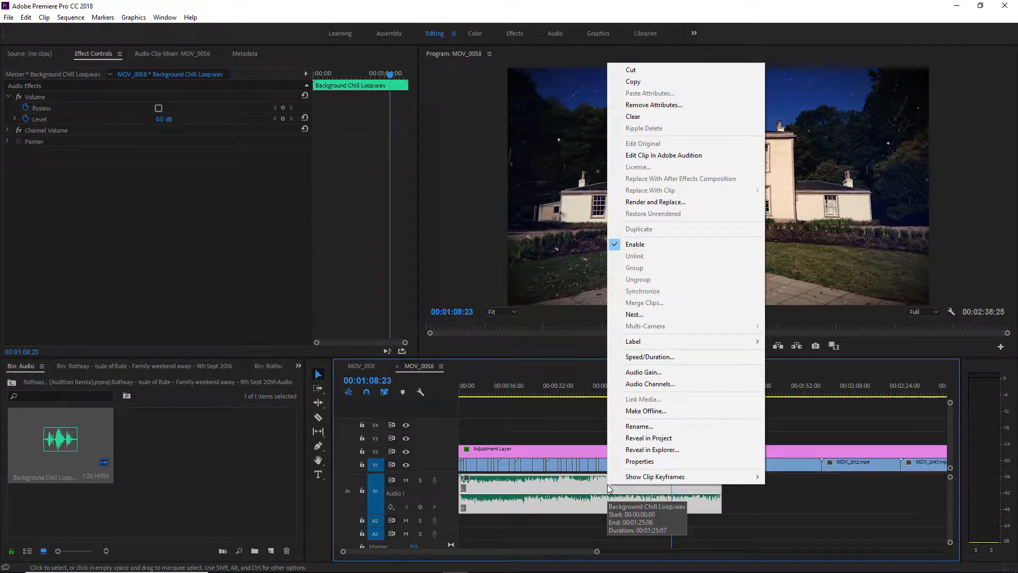
click(734, 155)
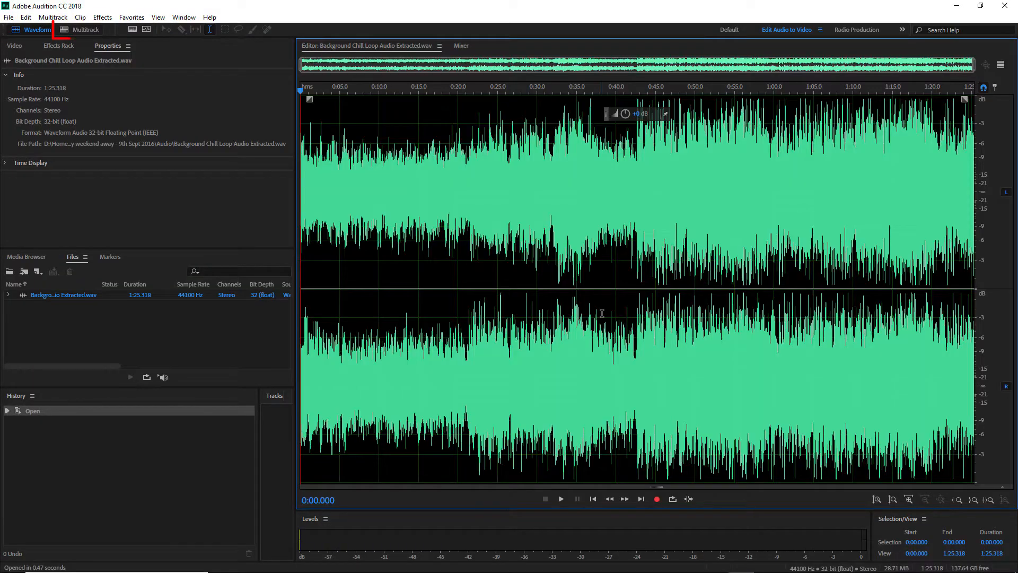
- Create a multitrack session named "Background Chill Loop - Extended" with the 44100 Hz sample rate
click(87, 33)
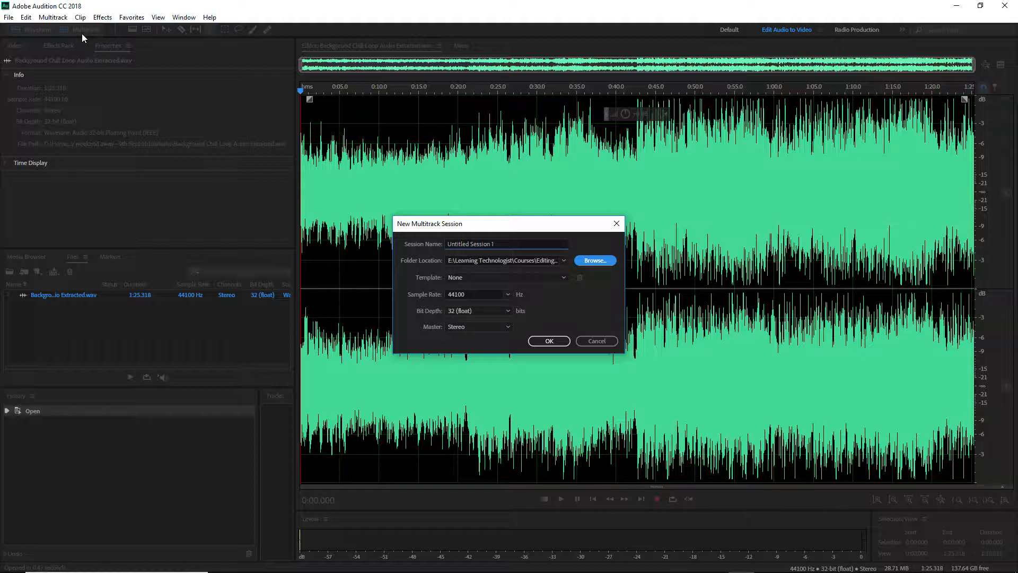
drag(505, 240, 427, 242)
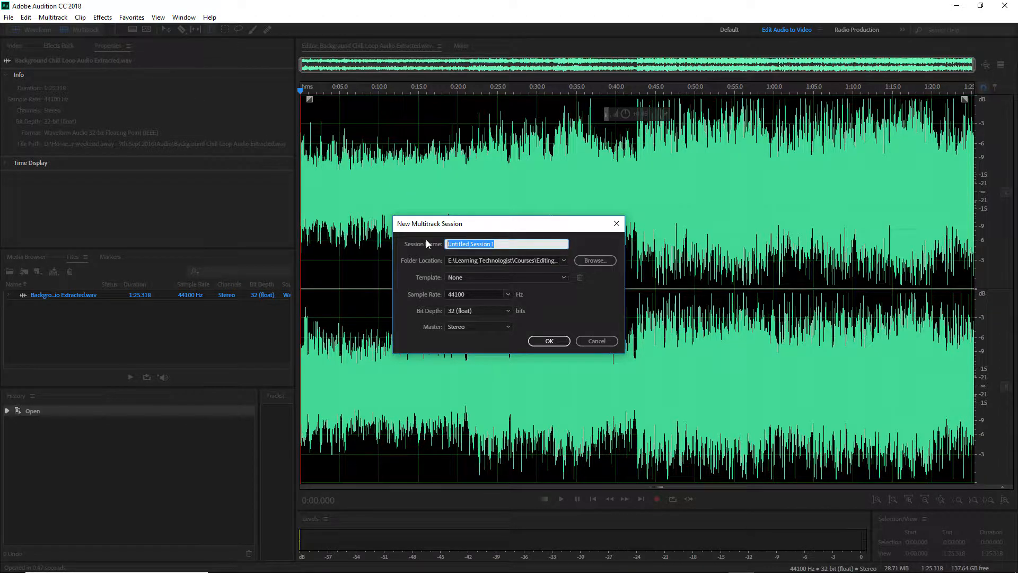
text(Background Chill Loop - Extended)
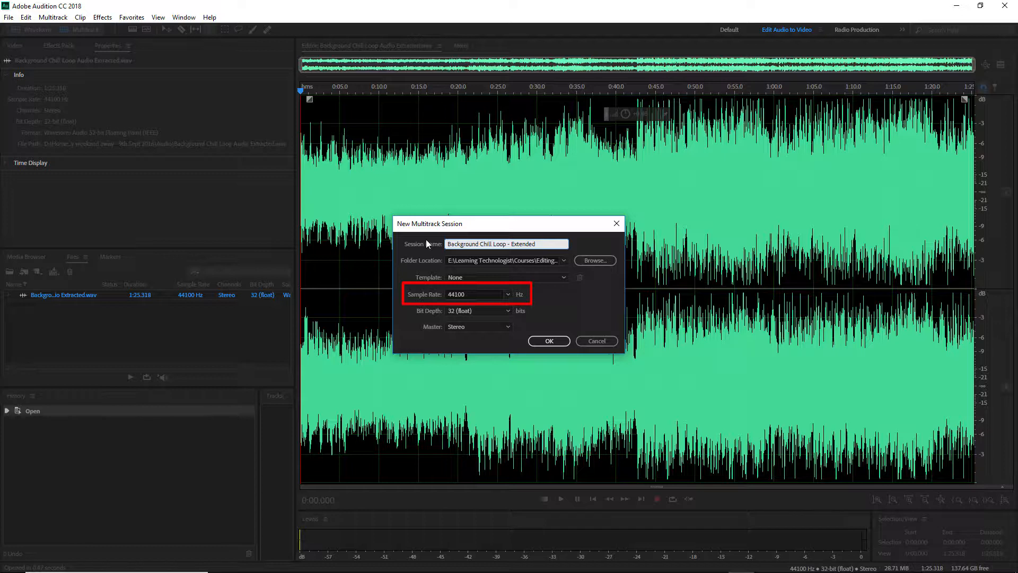
click(548, 341)
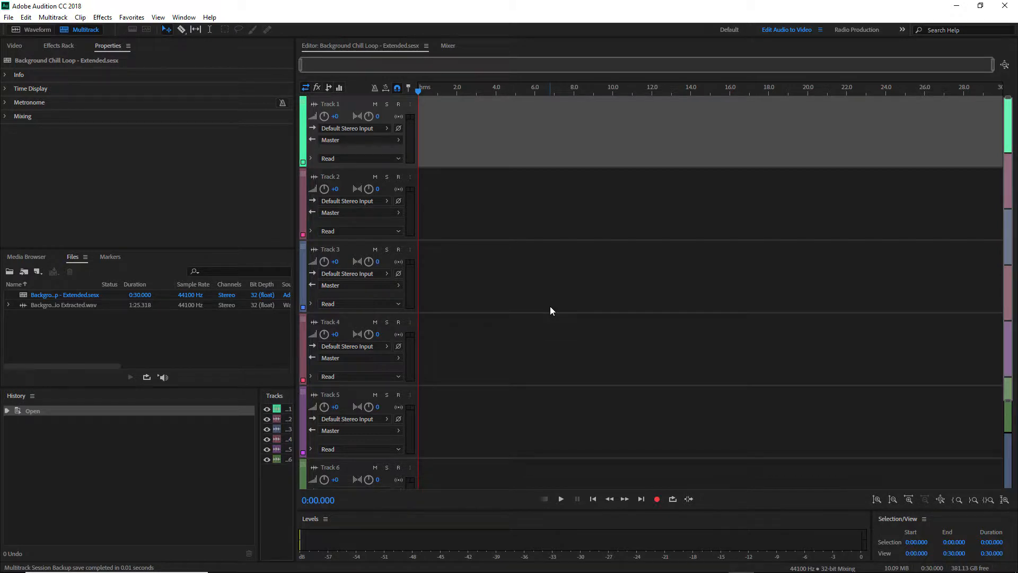
- Place the extracted Background Chill Loop audio at the start of Track 1 and enable Remix for the clip
drag(112, 307, 411, 134)
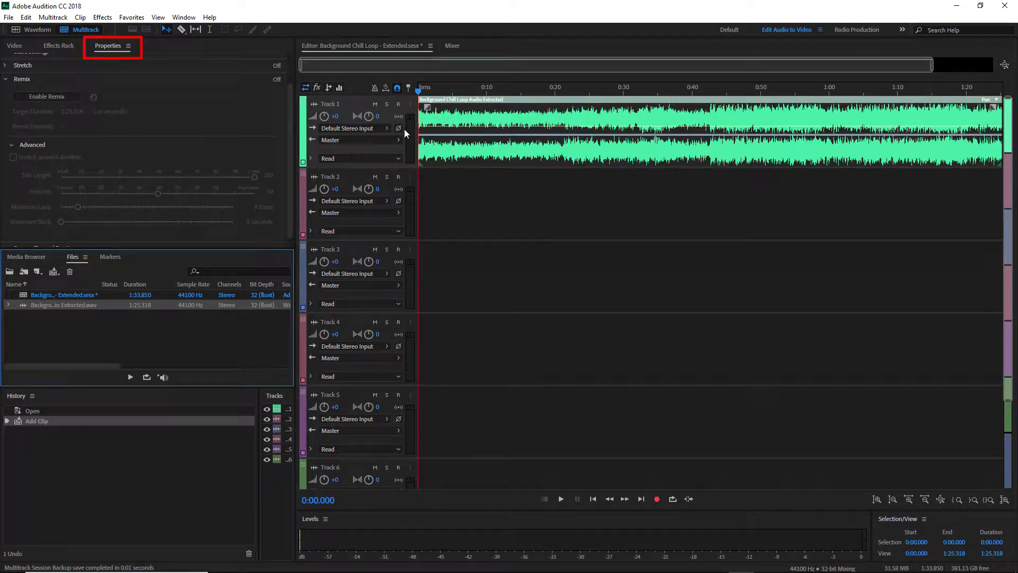
click(111, 48)
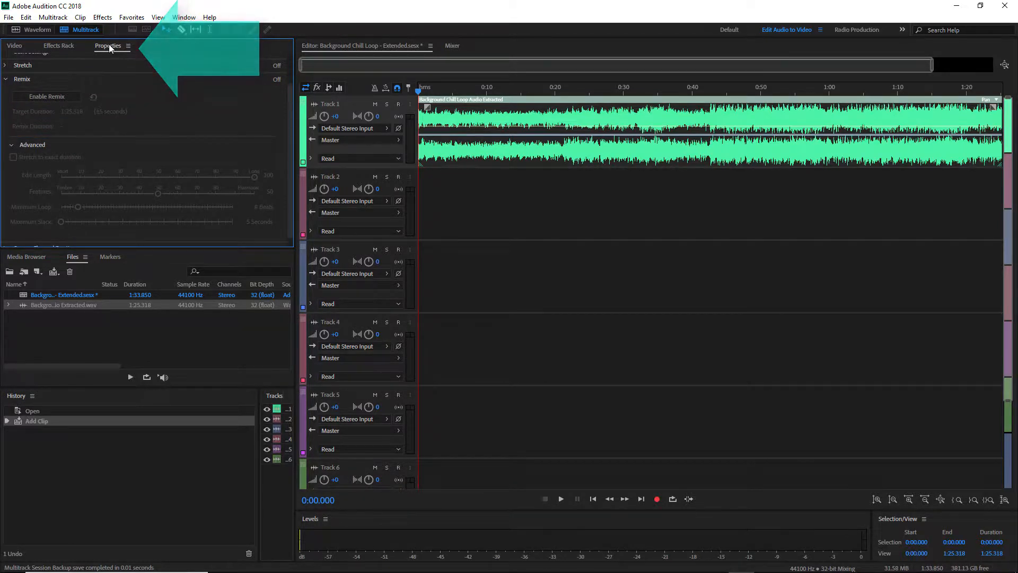
click(53, 97)
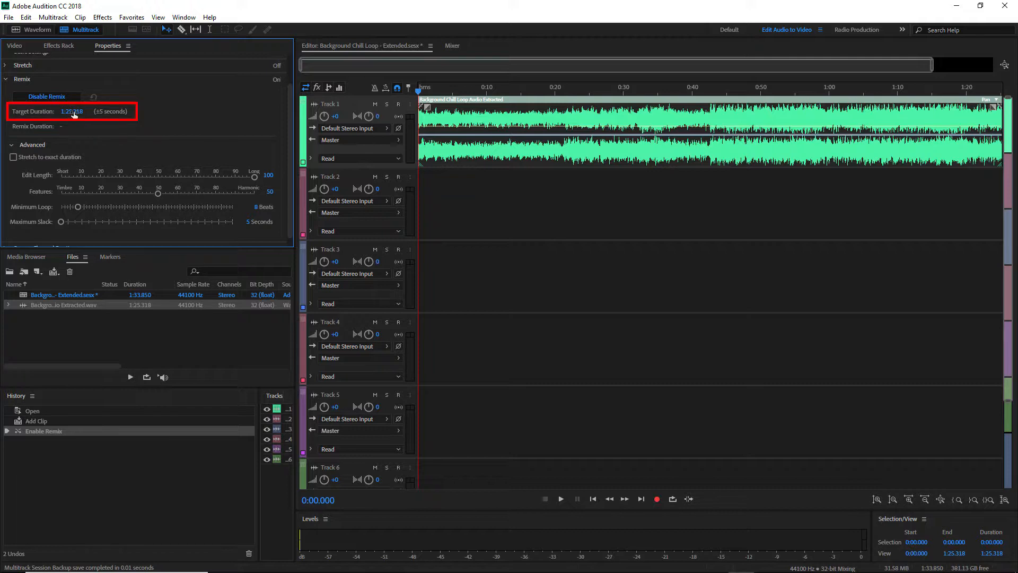
- Set the clip's Remix target duration to 2:38.318
click(74, 111)
click(66, 112)
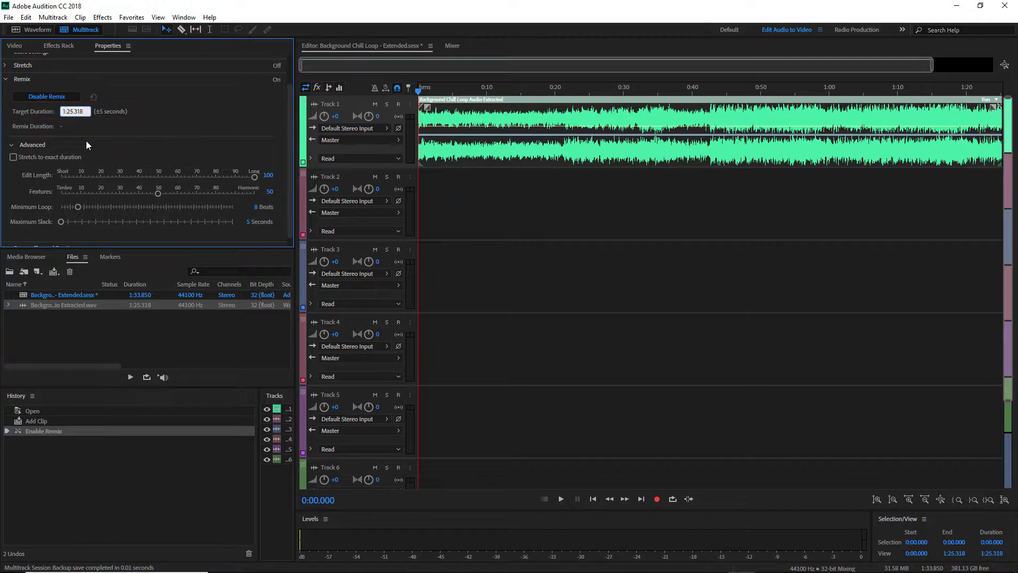
key(BackSpace)
key(BackSpace)
text(2)
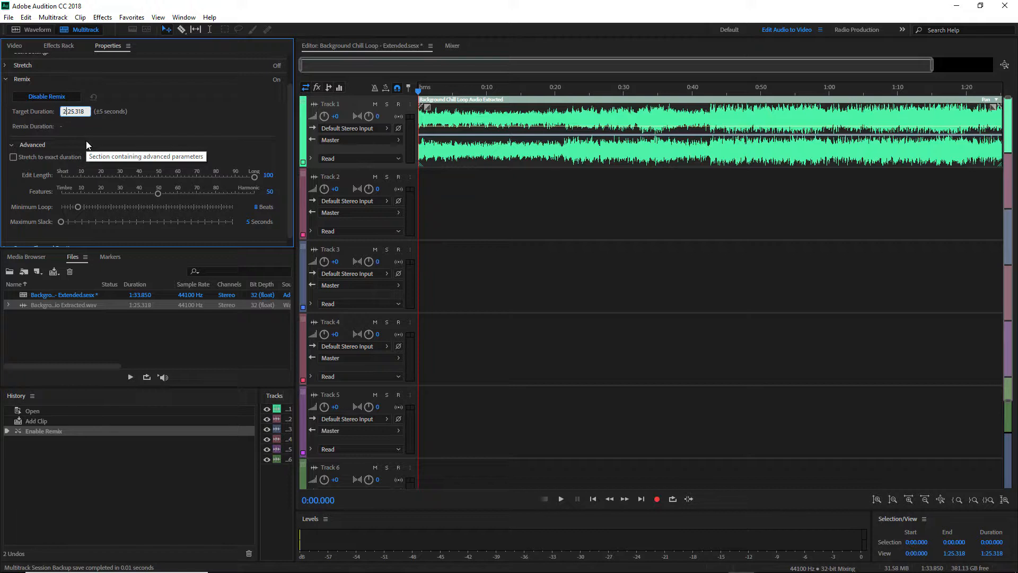
key(BackSpace)
key(BackSpace)
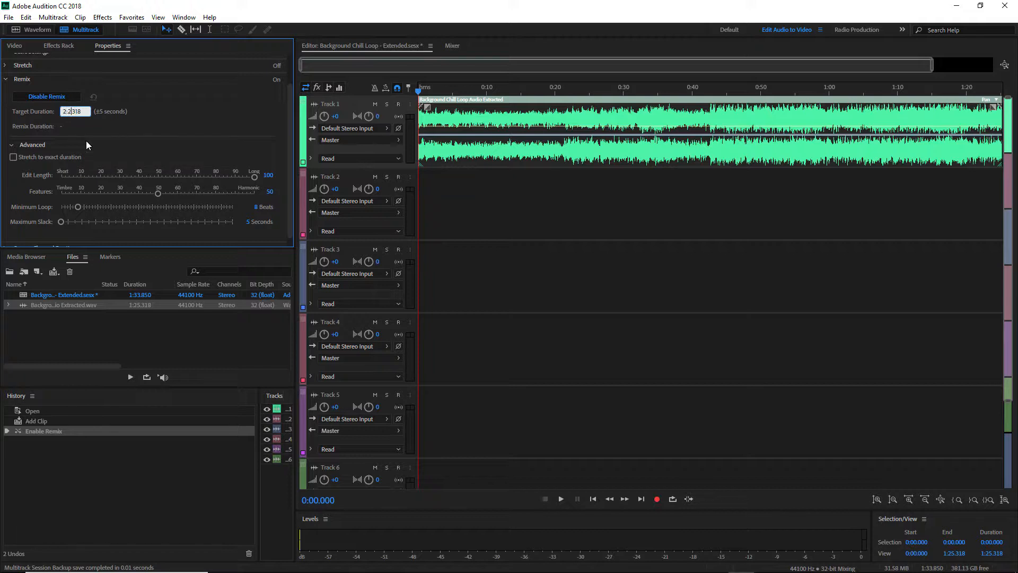
text(38)
key(Return)
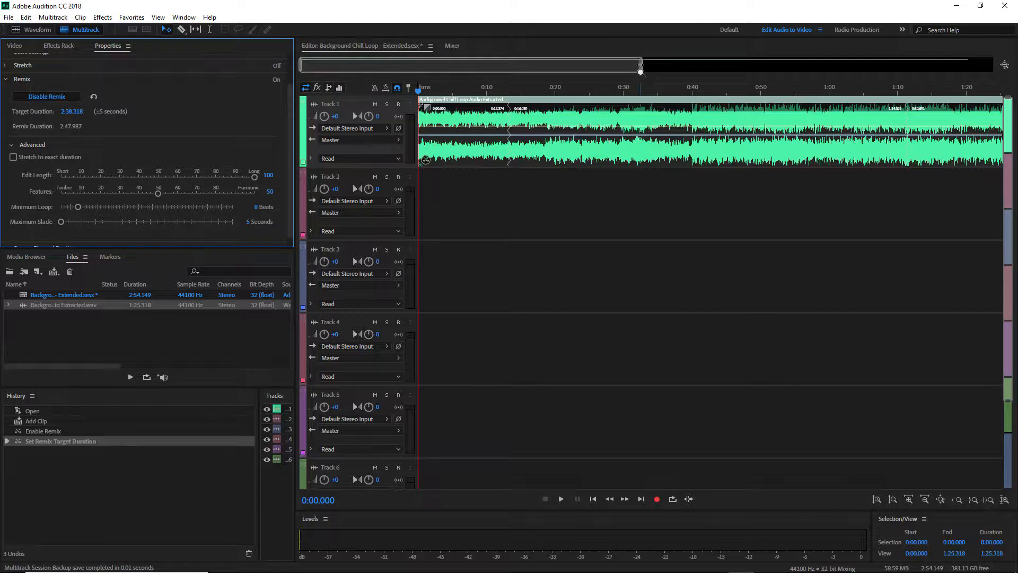
- Play the remixed clip from the beginning through its first zig-zag cut to check the transition, and stop playback
drag(640, 64, 536, 65)
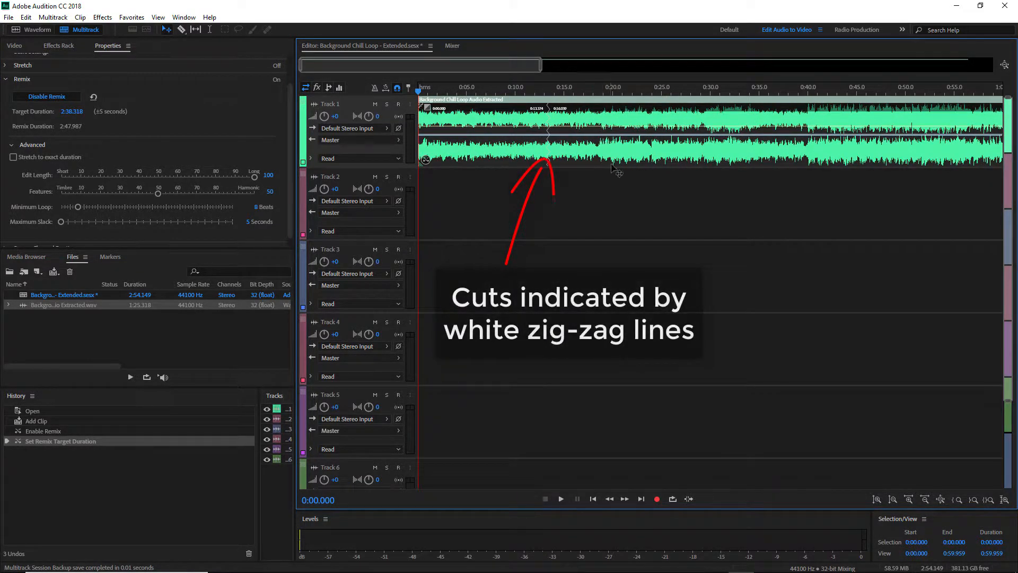
click(610, 186)
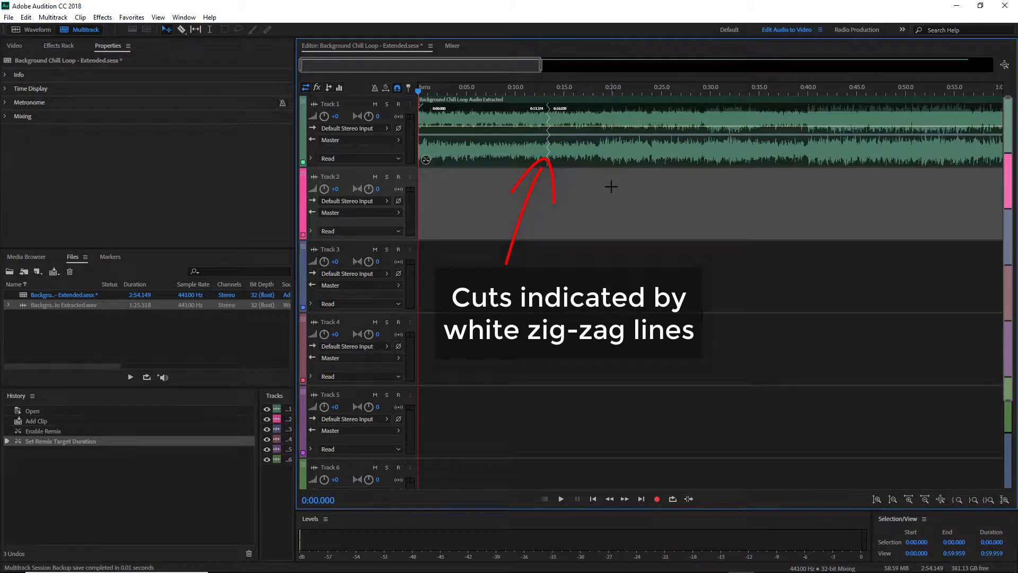
drag(508, 68, 471, 90)
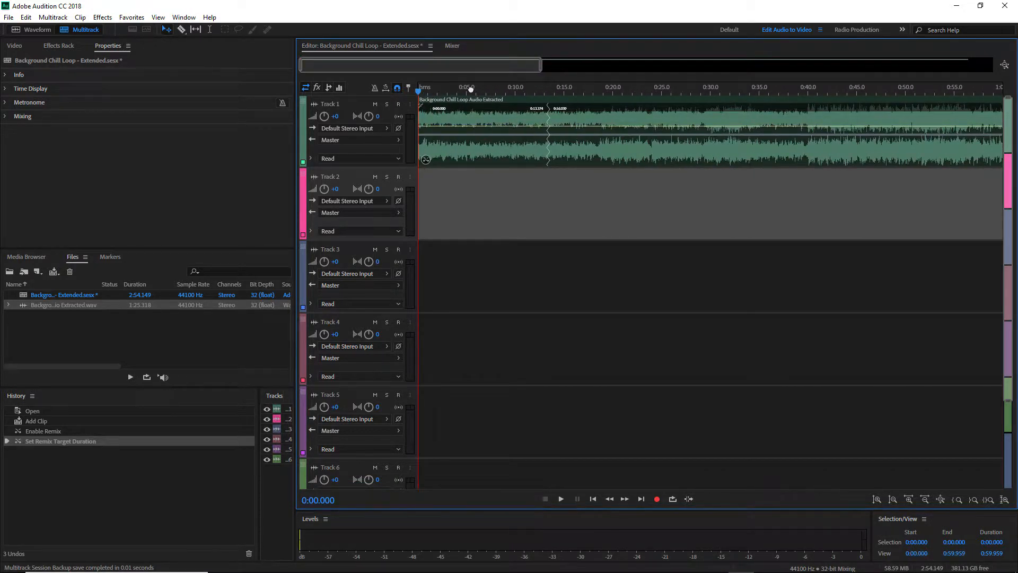
click(562, 499)
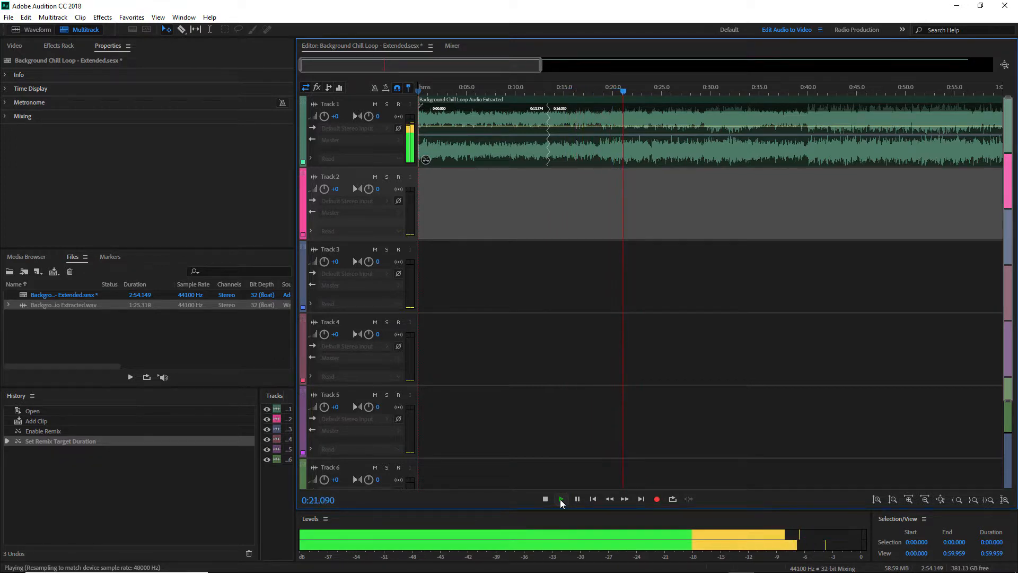
click(545, 499)
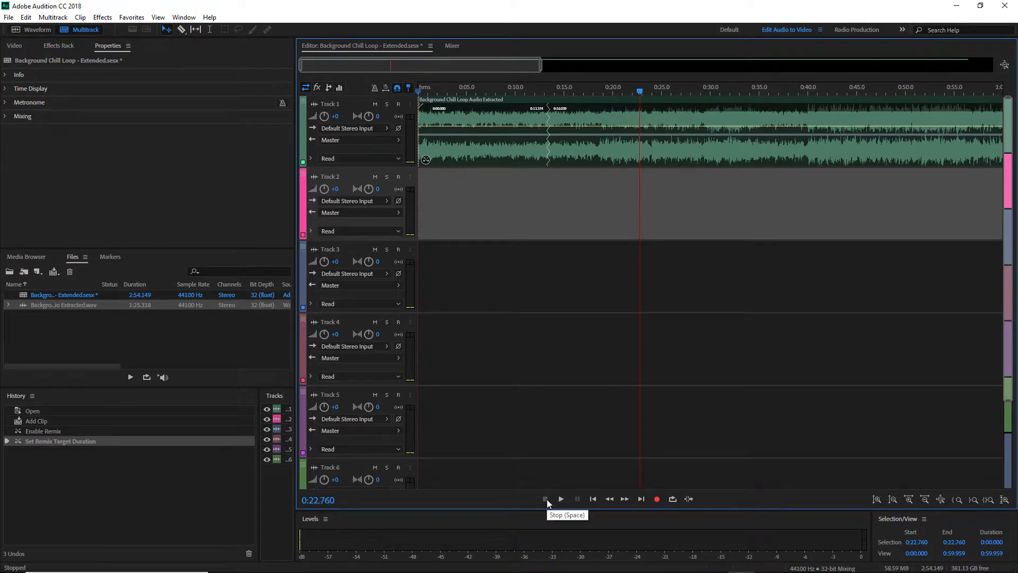
- Play the remix from about 1:03 through its second zig-zag cut to check the transition, and stop playback
drag(540, 62, 905, 60)
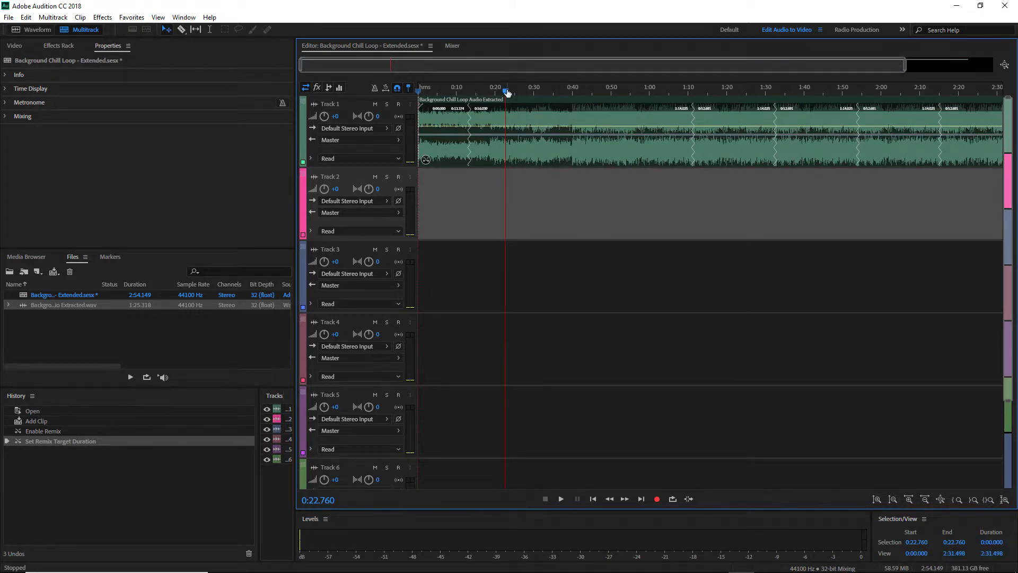
drag(508, 93, 661, 91)
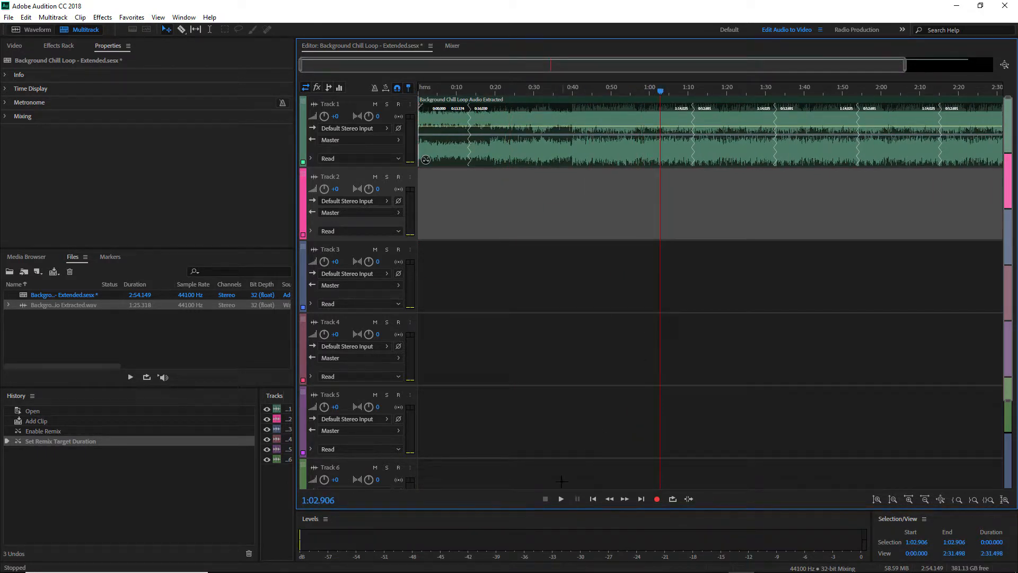
click(561, 498)
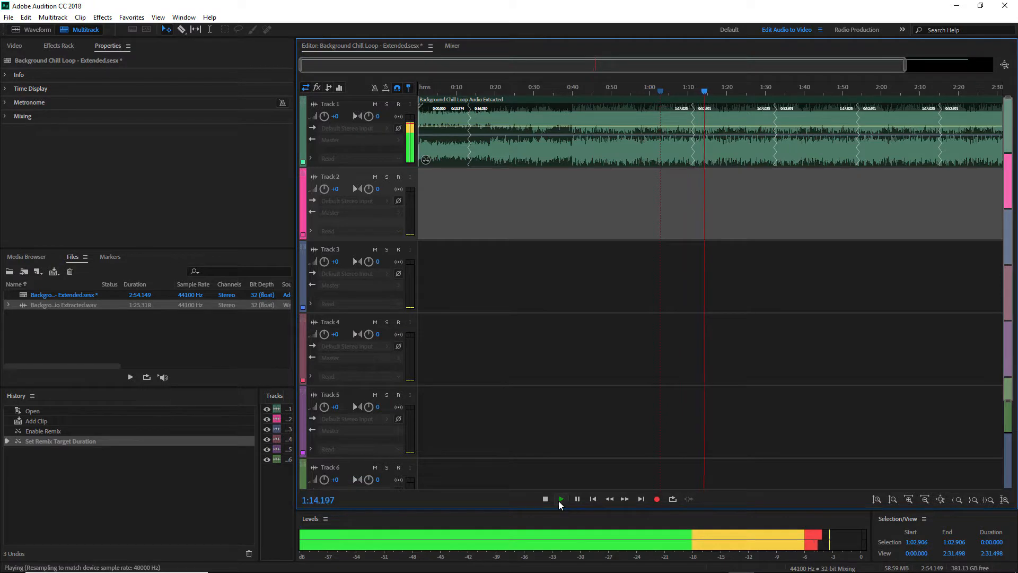
click(547, 501)
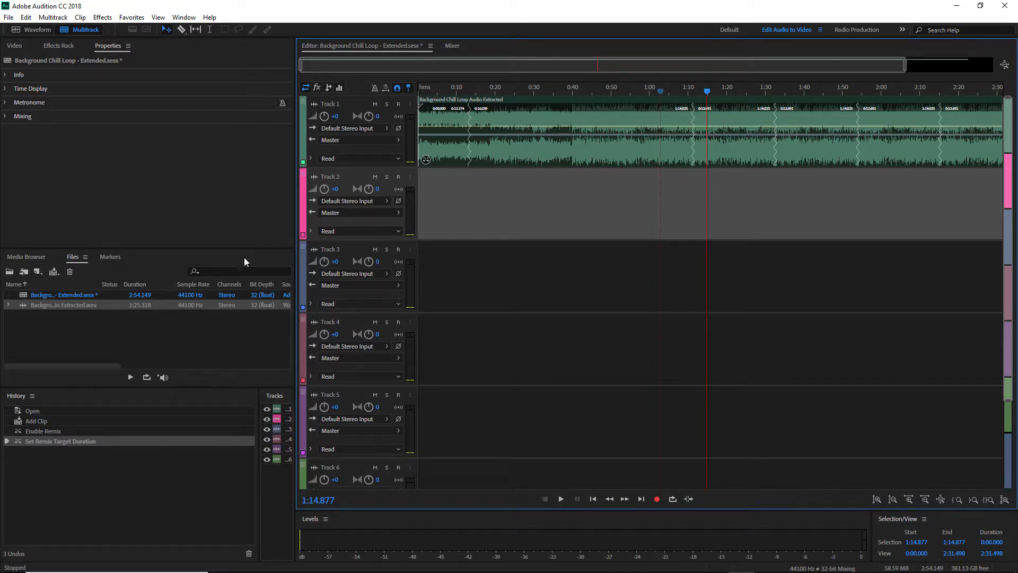
- Export a multitrack mixdown of the entire session as an MP3 named "Background Chill Loop - Extended_mixdown"
click(10, 19)
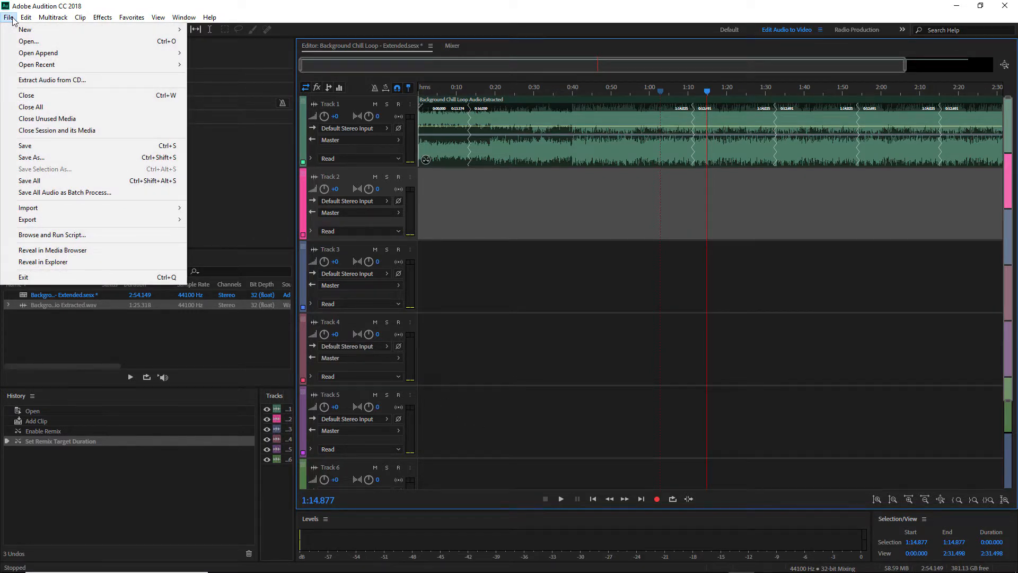
mouse_move(89, 221)
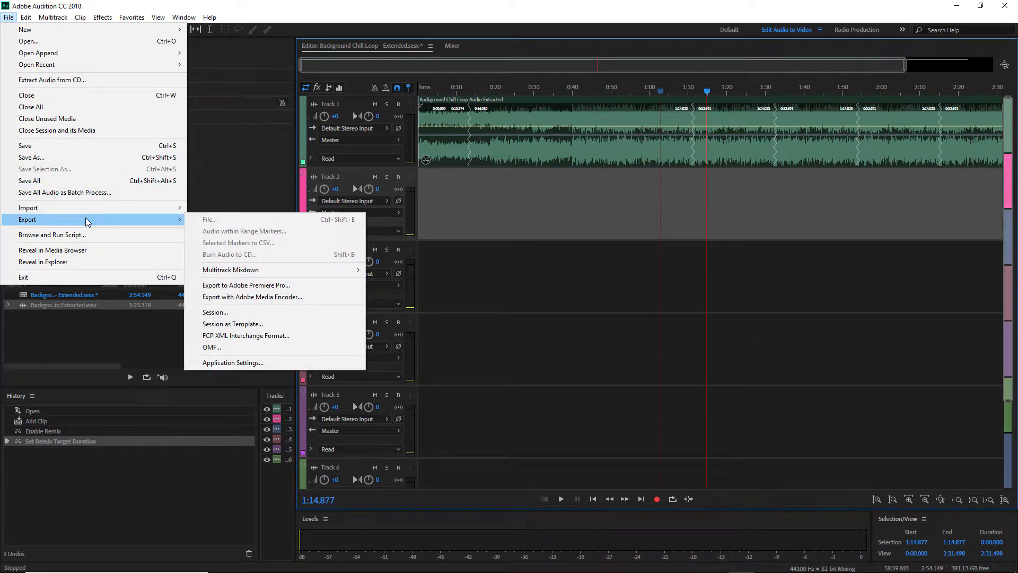
mouse_move(296, 279)
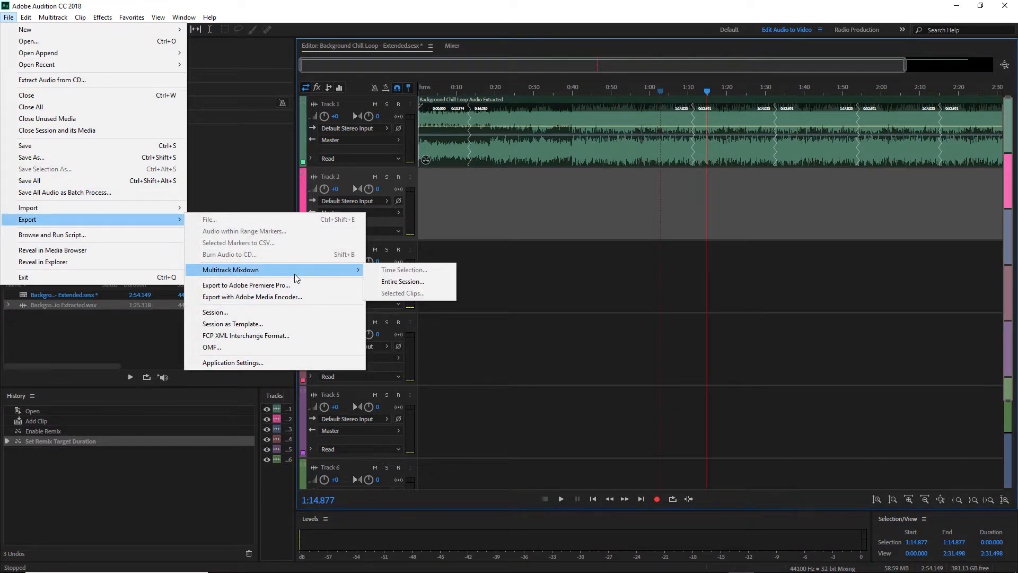
click(444, 287)
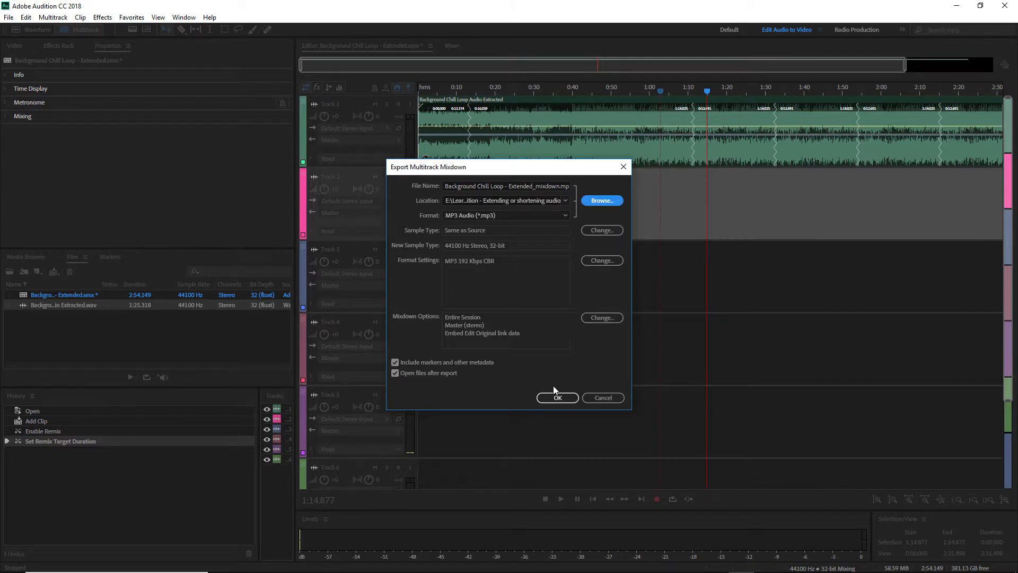
click(571, 397)
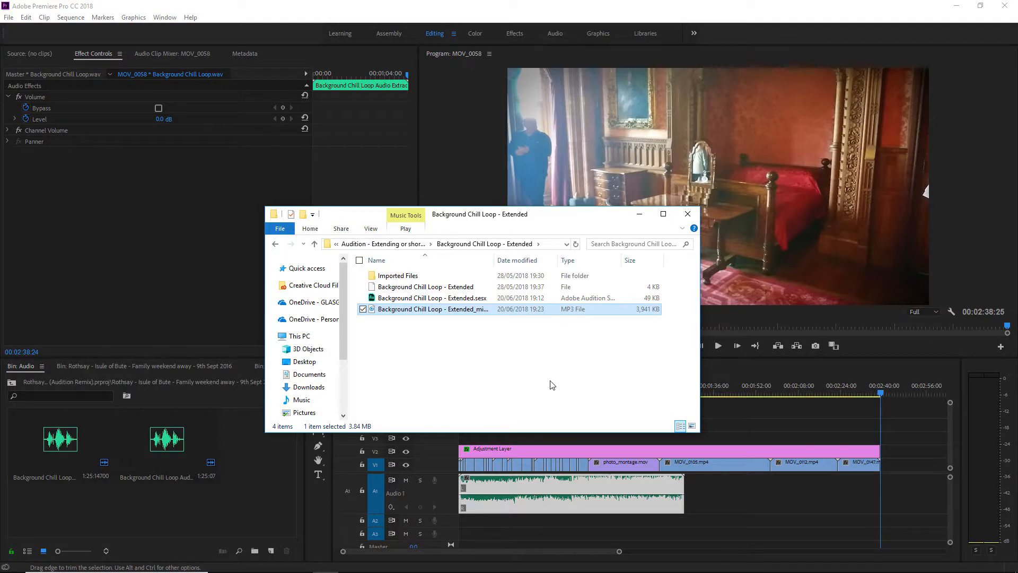
- Import the exported Background Chill Loop - Extended mixdown MP3 into Premiere Pro's Audio bin and select it
drag(460, 313, 230, 522)
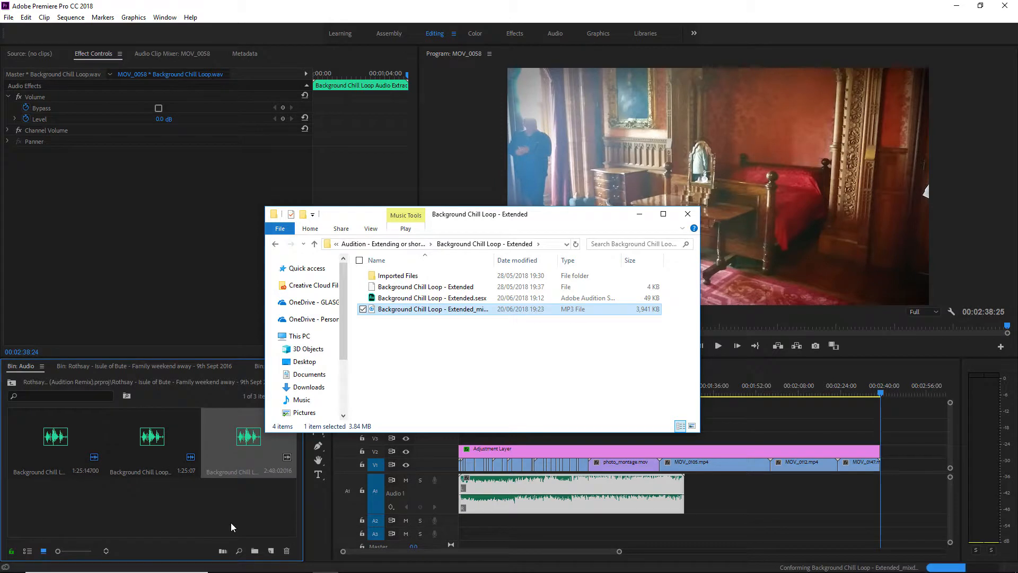
click(221, 450)
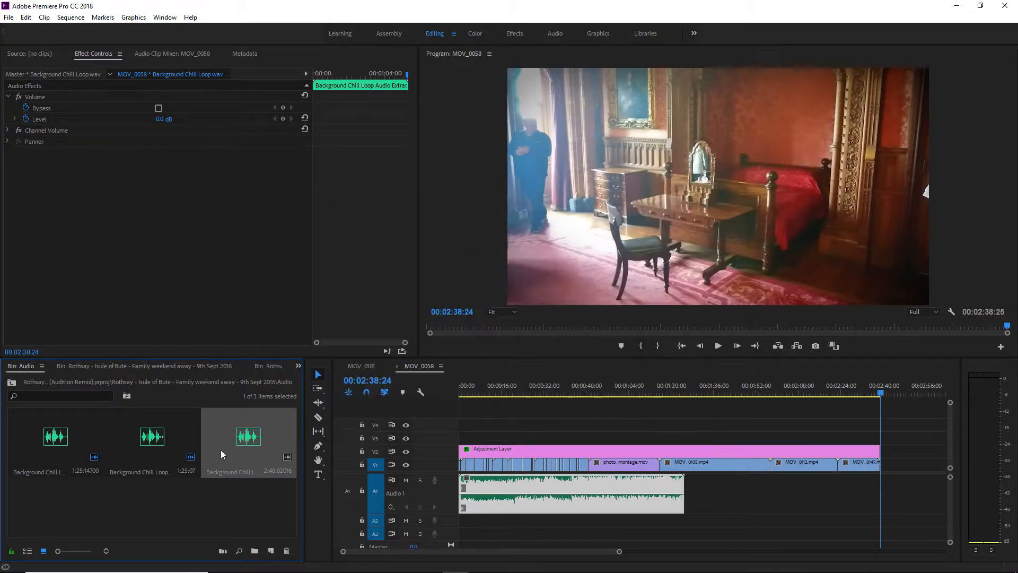
- Replace the original music clip on track A1 with the imported Background Chill Loop - Extended_mixdown clip, starting at the beginning of the sequence
drag(248, 453, 455, 525)
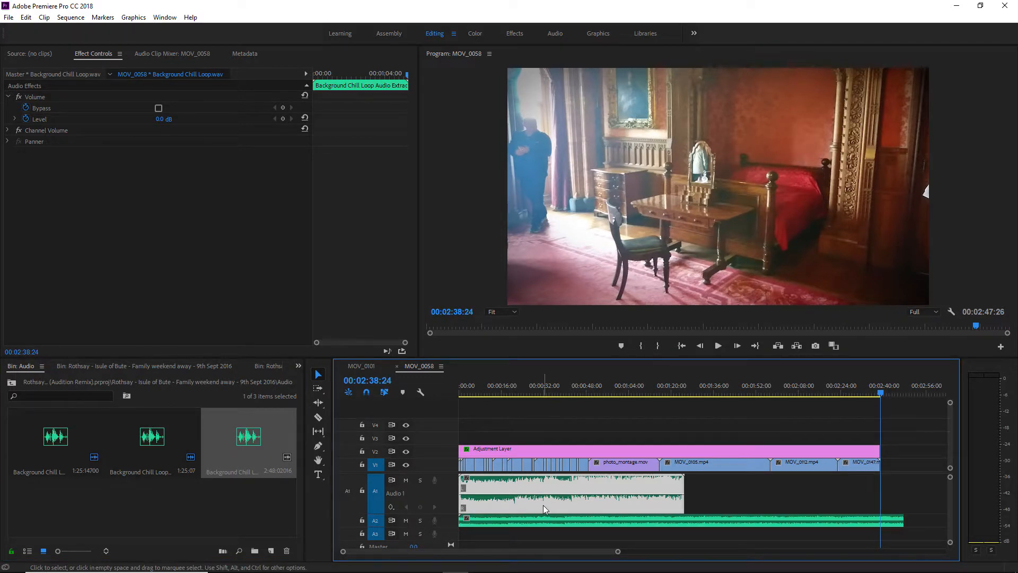
key(Delete)
click(518, 519)
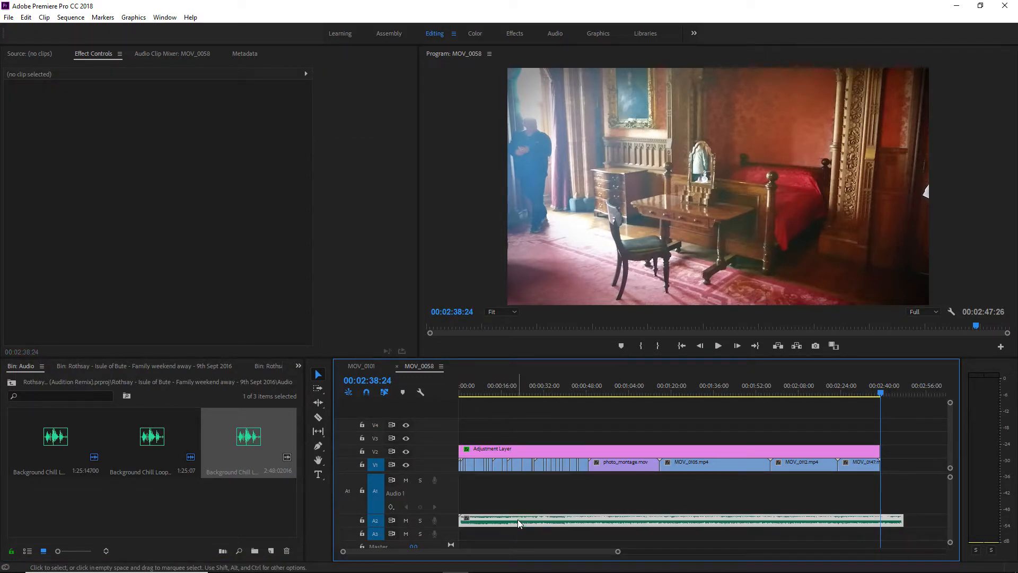
drag(517, 520, 508, 486)
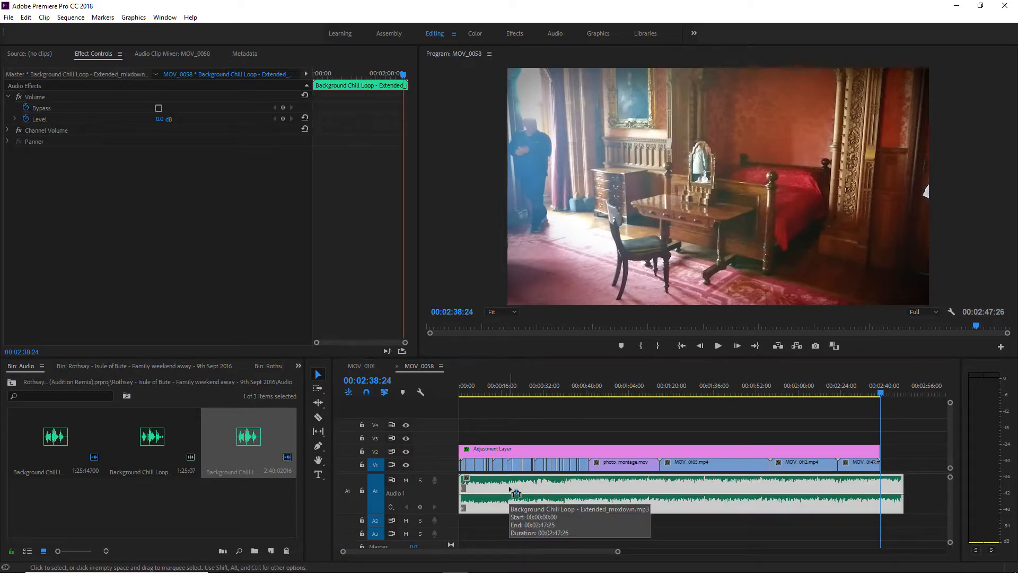
- Play the MOV_0058 sequence from about 1:07 to about 1:28 to check the extended music against the video, and stop playback
drag(880, 393, 635, 425)
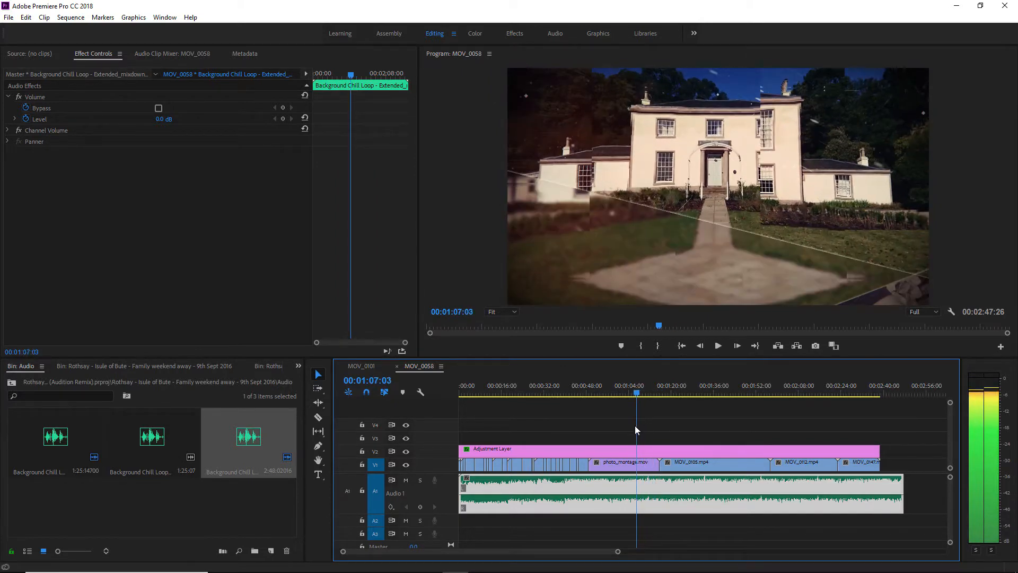
click(718, 345)
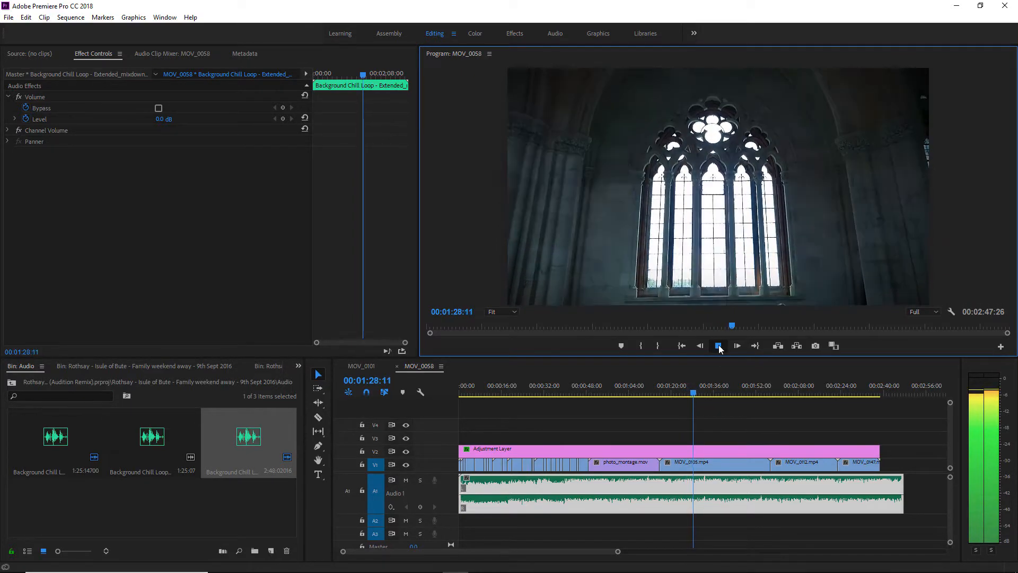
click(718, 346)
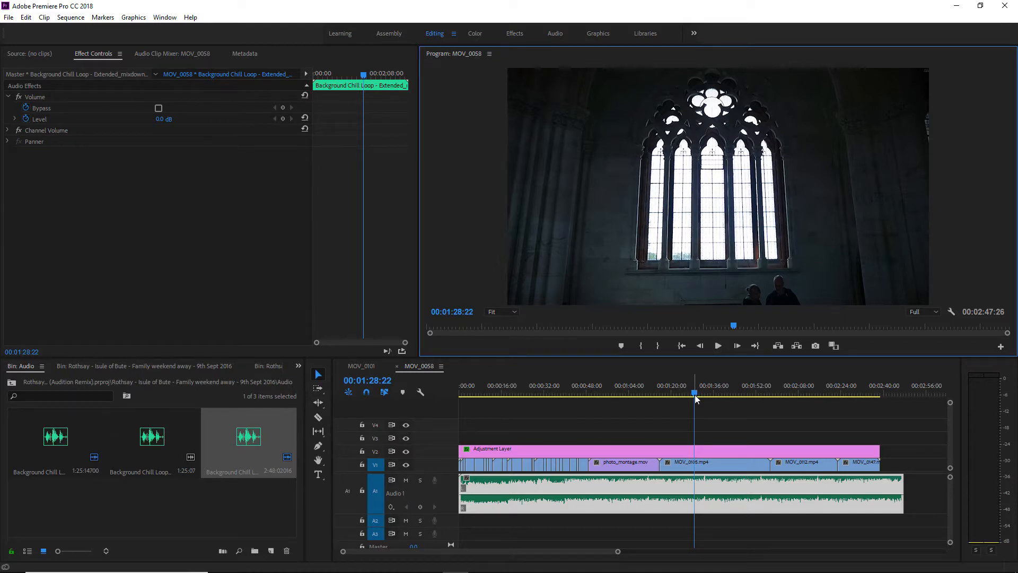
- Play the sequence from 00:02:17:00 to check the extended music towards the end of the video
drag(694, 393, 822, 402)
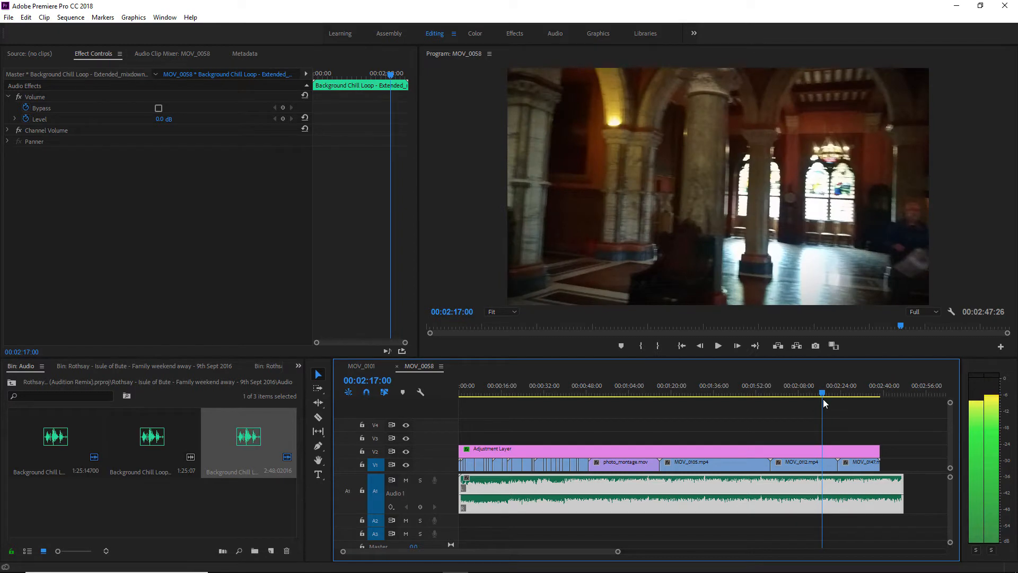
click(718, 345)
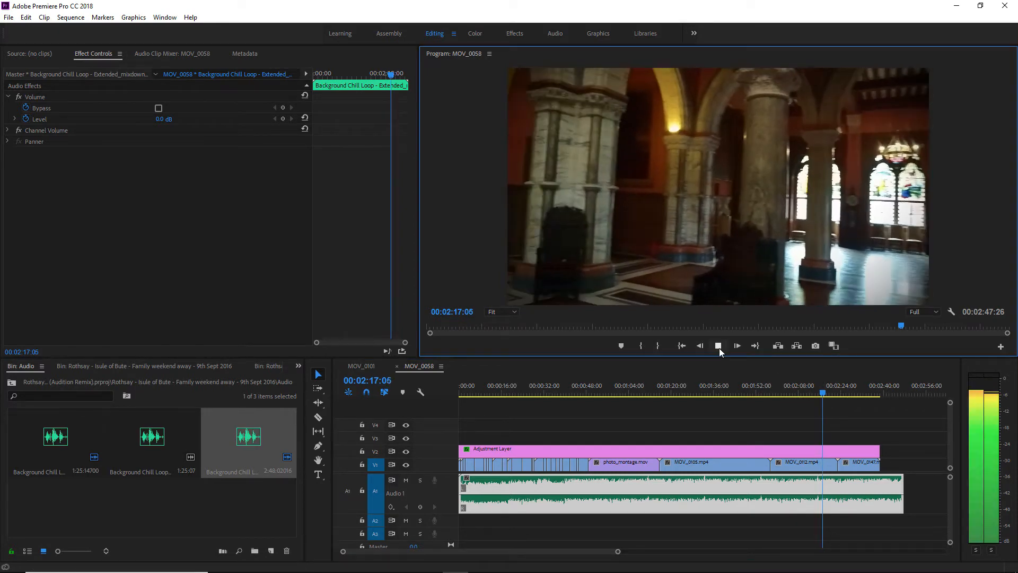